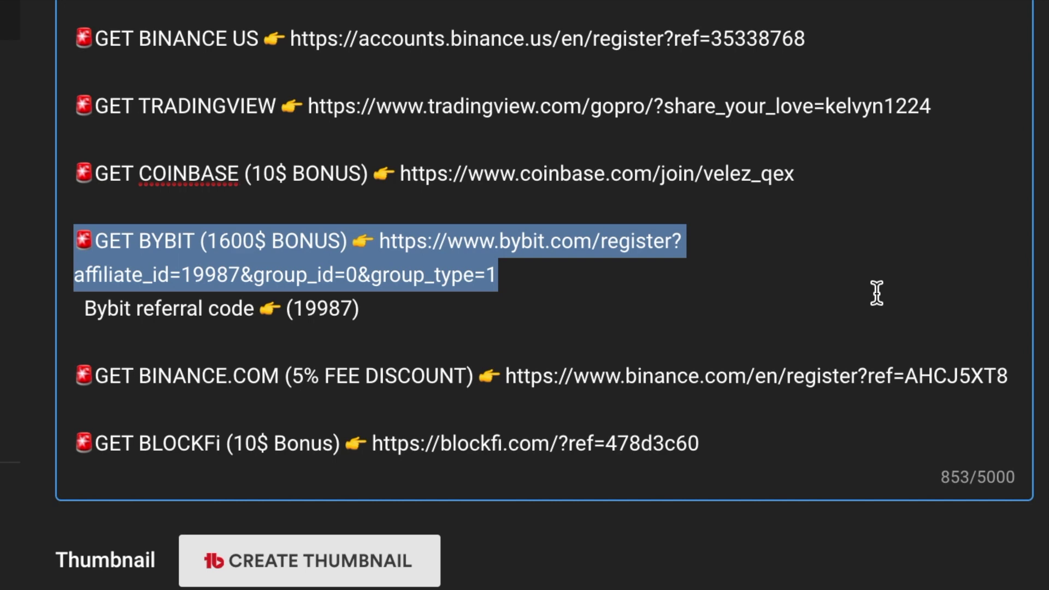
Select all the text in the video description, including the exchange referral links
{"action": "key", "text": "ctrl+a"}
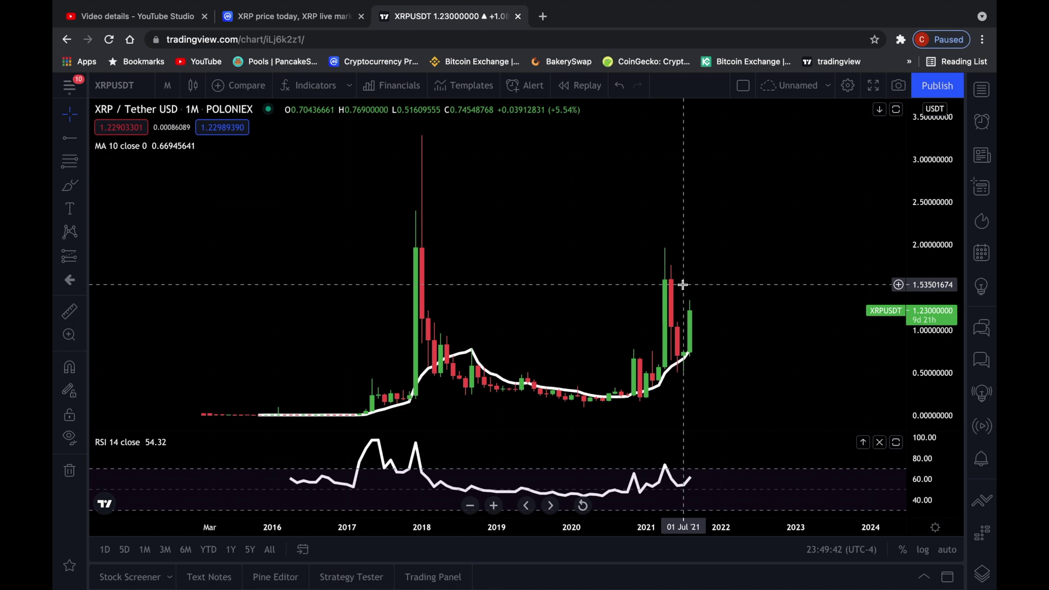
Zoom out, squeeze the price scale, and brush-sketch strokes over the RSI pane
{"action": "scroll", "coordinate": [694, 297], "scroll_direction": "down", "scroll_amount": 1}
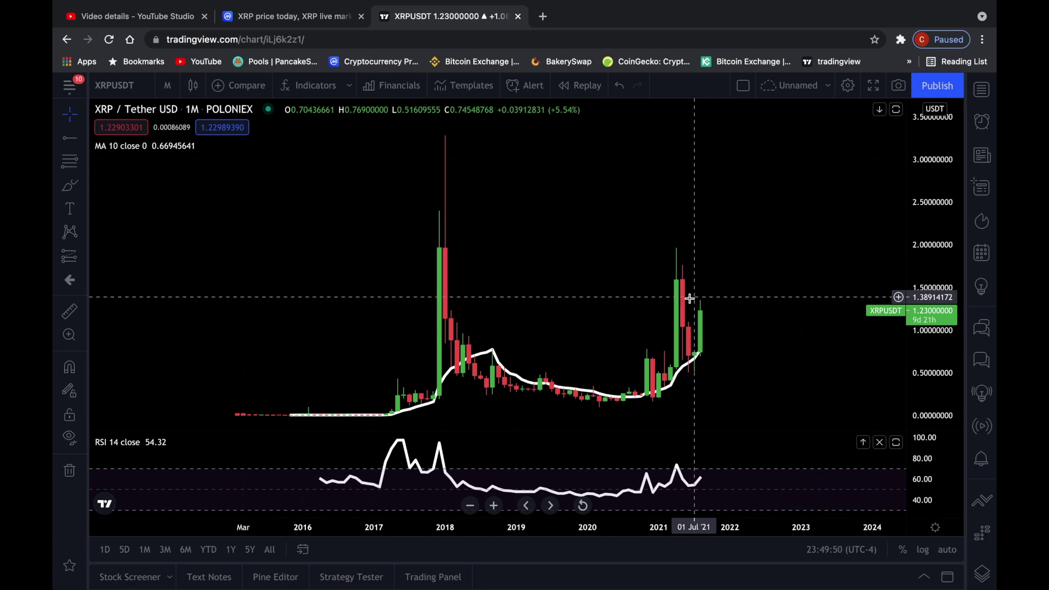
{"action": "left_click_drag", "start_coordinate": [940, 171], "coordinate": [940, 184]}
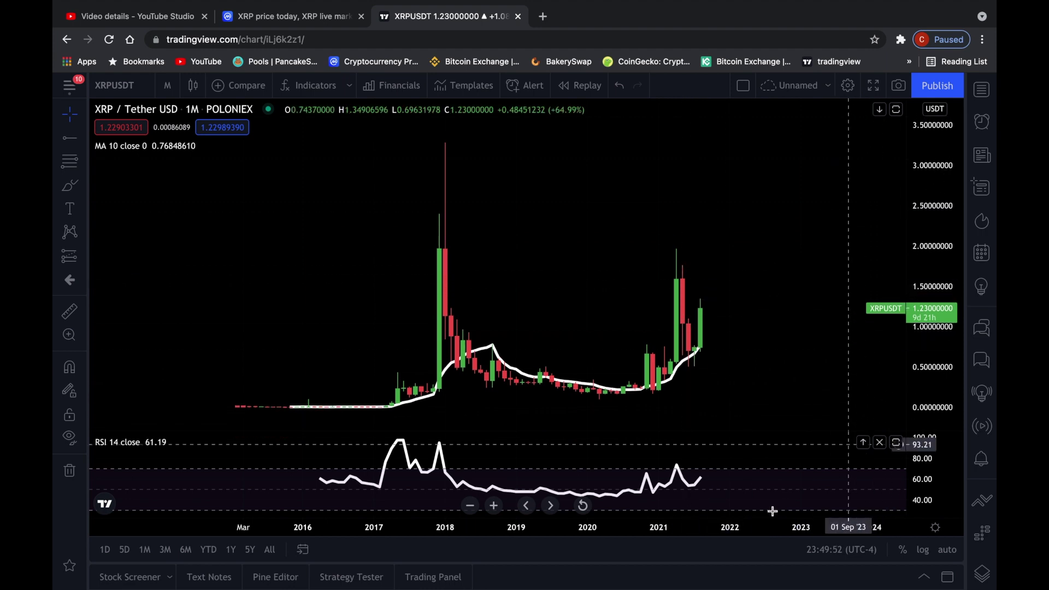
{"action": "left_click", "coordinate": [70, 185]}
{"action": "left_click_drag", "start_coordinate": [651, 498], "coordinate": [664, 493]}
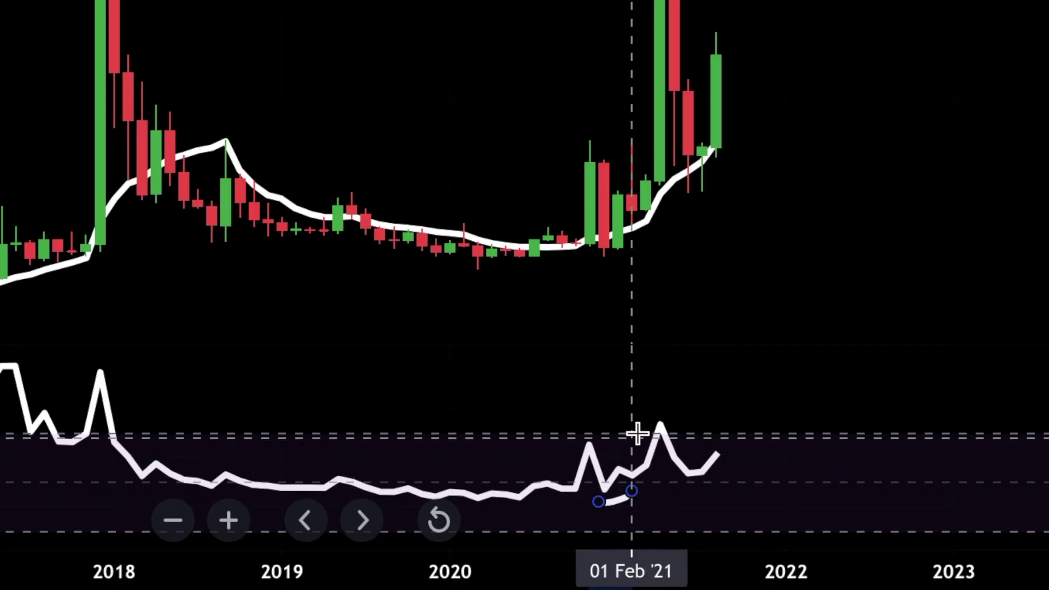
{"action": "mouse_move", "coordinate": [634, 428]}
{"action": "left_mouse_down"}
{"action": "mouse_move", "coordinate": [679, 386]}
{"action": "mouse_move", "coordinate": [691, 389]}
{"action": "left_mouse_up"}
{"action": "mouse_move", "coordinate": [677, 485]}
{"action": "left_mouse_down"}
{"action": "mouse_move", "coordinate": [730, 485]}
{"action": "mouse_move", "coordinate": [728, 448]}
{"action": "mouse_move", "coordinate": [795, 380]}
{"action": "mouse_move", "coordinate": [825, 386]}
{"action": "mouse_move", "coordinate": [835, 355]}
{"action": "left_mouse_up"}
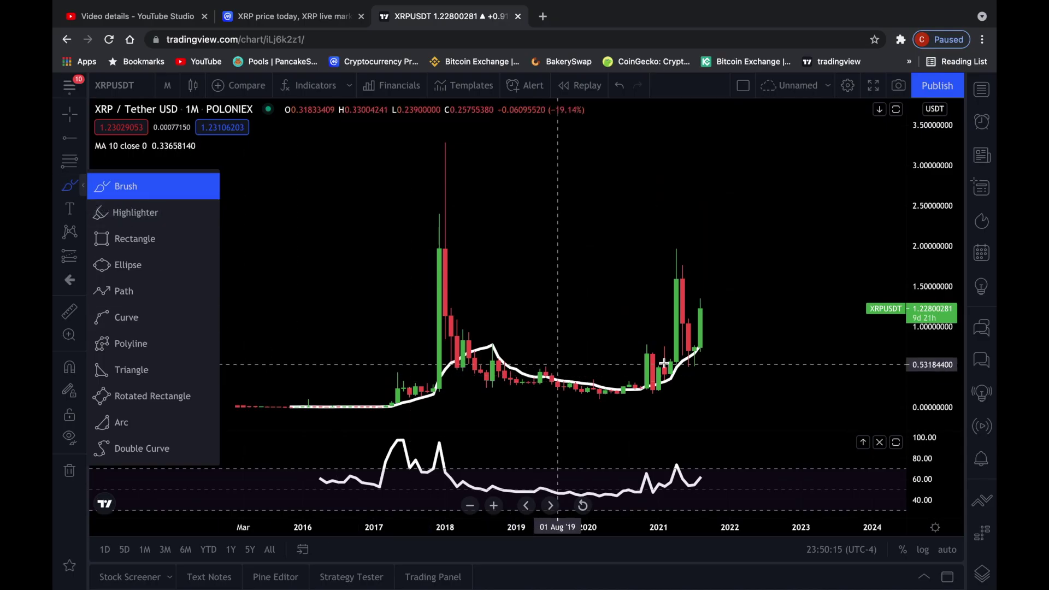
Brush a loop around the last green monthly candle and zoom the chart out
{"action": "left_click_drag", "start_coordinate": [713, 334], "coordinate": [700, 305]}
{"action": "mouse_move", "coordinate": [559, 139]}
{"action": "left_mouse_down"}
{"action": "mouse_move", "coordinate": [520, 241]}
{"action": "mouse_move", "coordinate": [581, 304]}
{"action": "mouse_move", "coordinate": [623, 225]}
{"action": "left_mouse_up"}
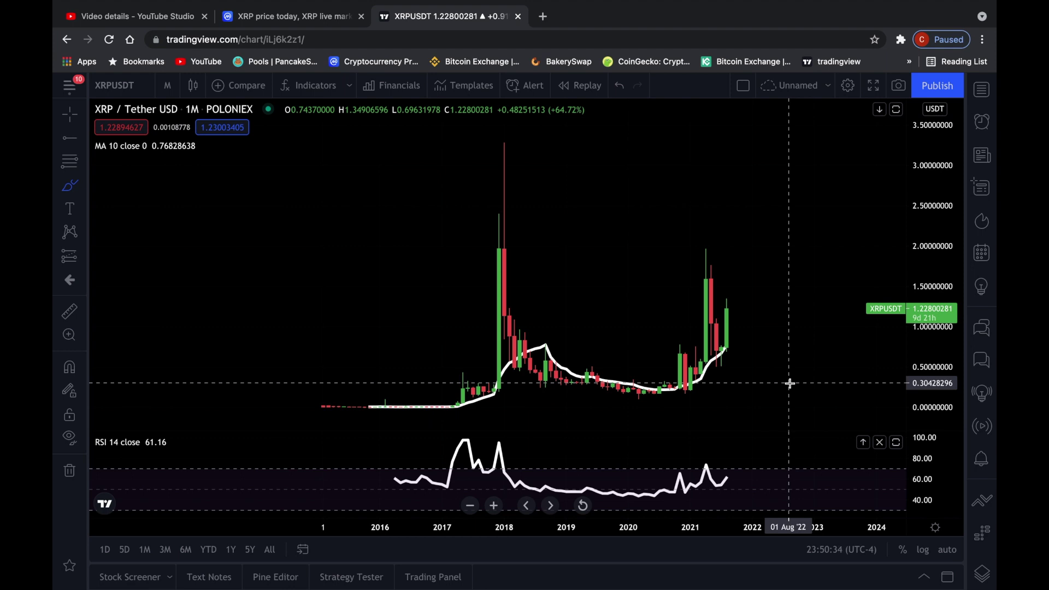
{"action": "scroll", "coordinate": [798, 399], "scroll_direction": "down", "scroll_amount": 3}
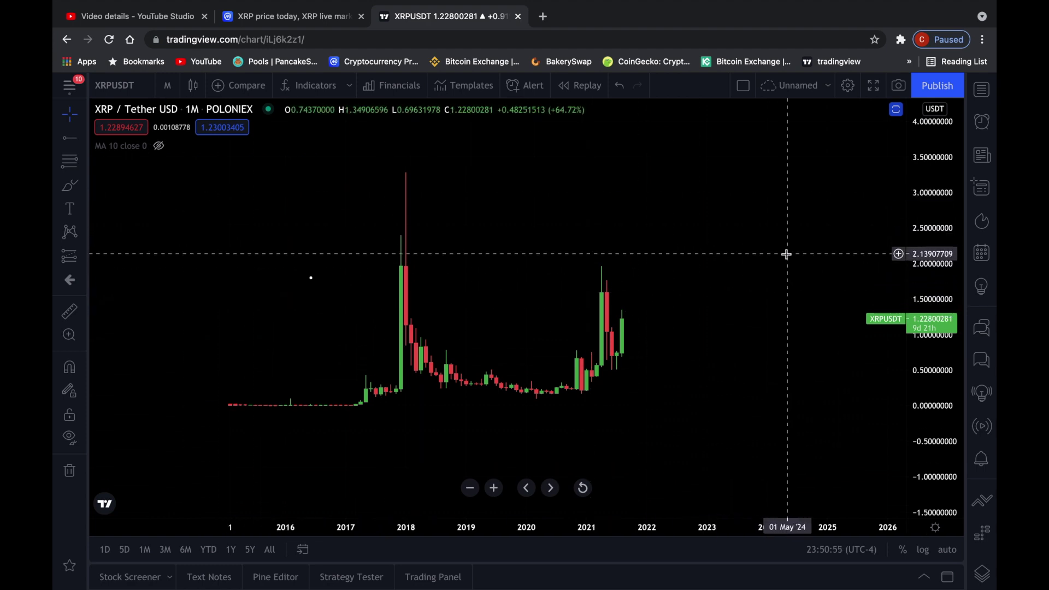
{"action": "left_click", "coordinate": [83, 164]}
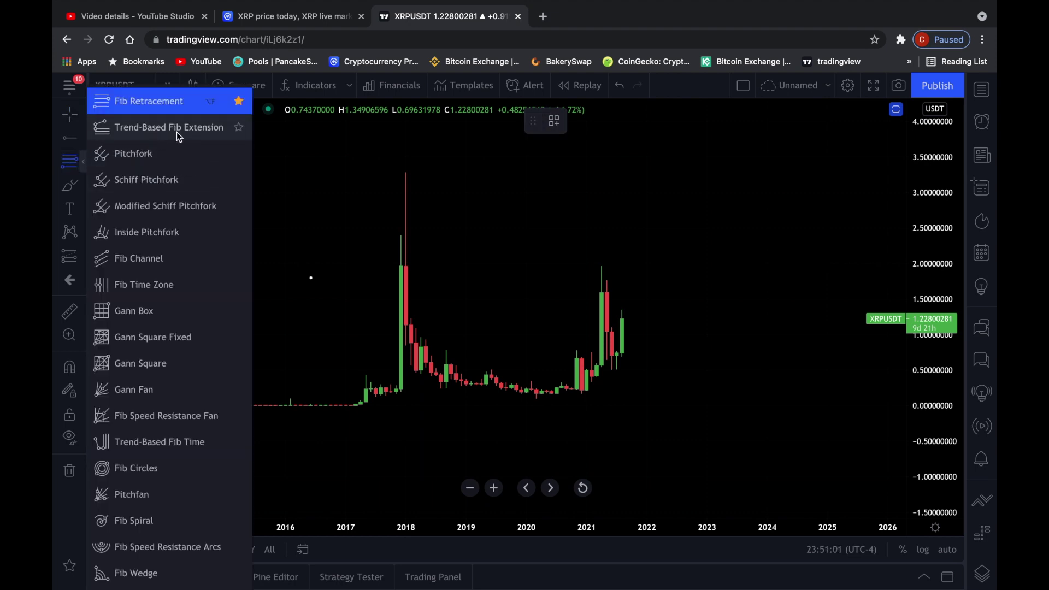
Draw a trend-based Fib extension from the 2016 low to the 2018 peak and 2020 low
{"action": "left_click", "coordinate": [213, 131]}
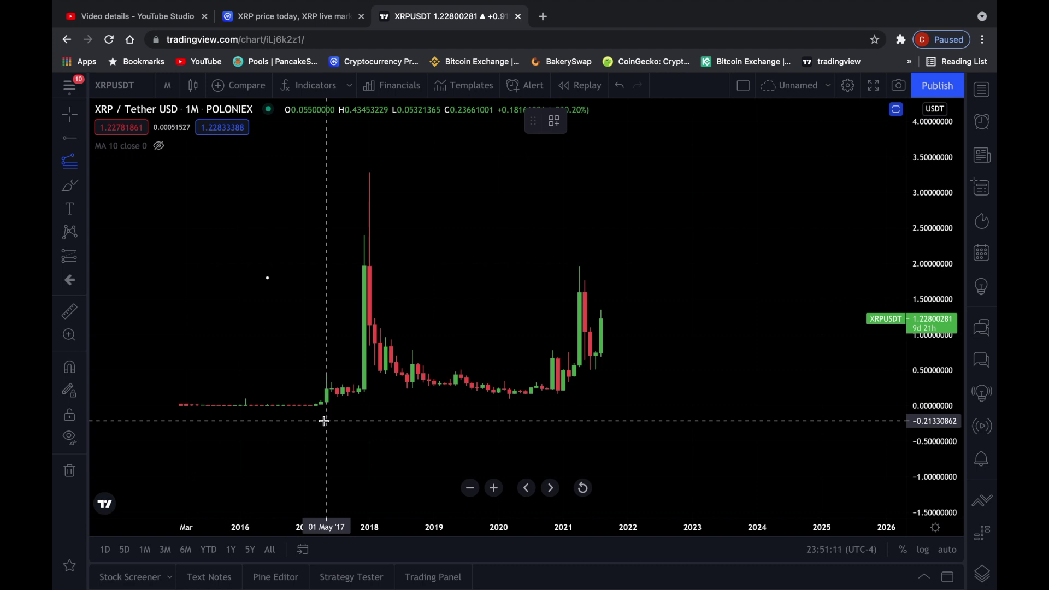
{"action": "left_click", "coordinate": [294, 406]}
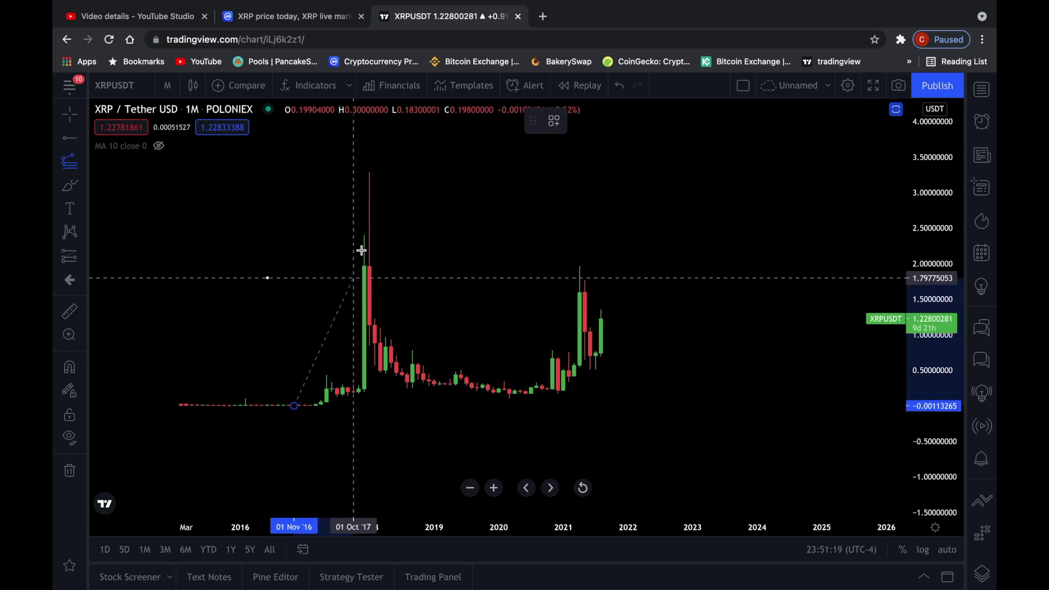
{"action": "left_click", "coordinate": [395, 173]}
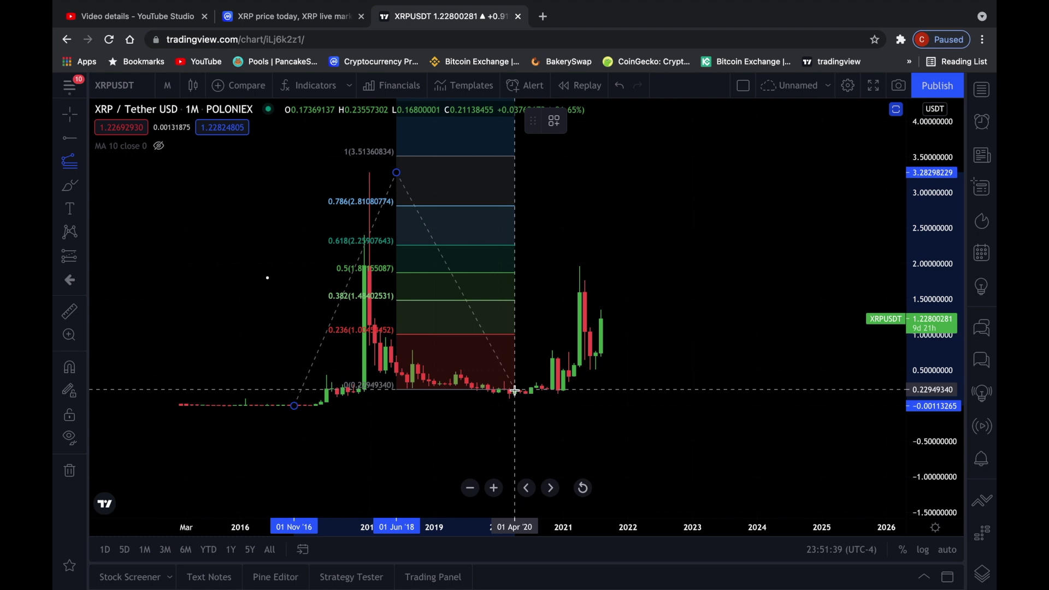
{"action": "left_click", "coordinate": [670, 399]}
Rescale the chart to reveal the upper levels and brush-circle the 1.618 extension label
{"action": "scroll", "coordinate": [754, 295], "scroll_direction": "down", "scroll_amount": 2}
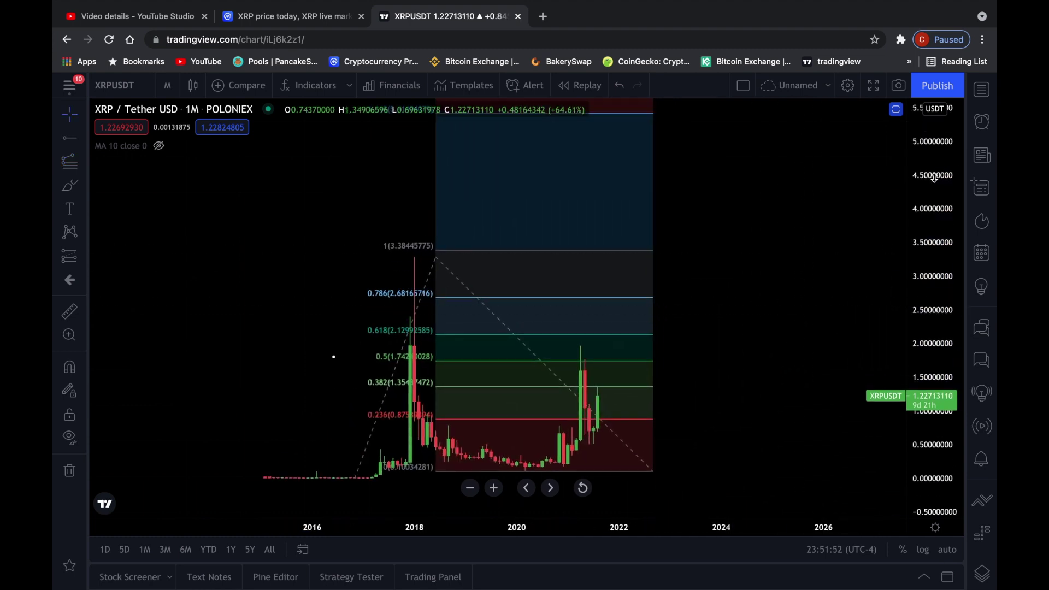
{"action": "left_click_drag", "start_coordinate": [933, 179], "coordinate": [925, 250]}
{"action": "left_click_drag", "start_coordinate": [791, 209], "coordinate": [765, 241]}
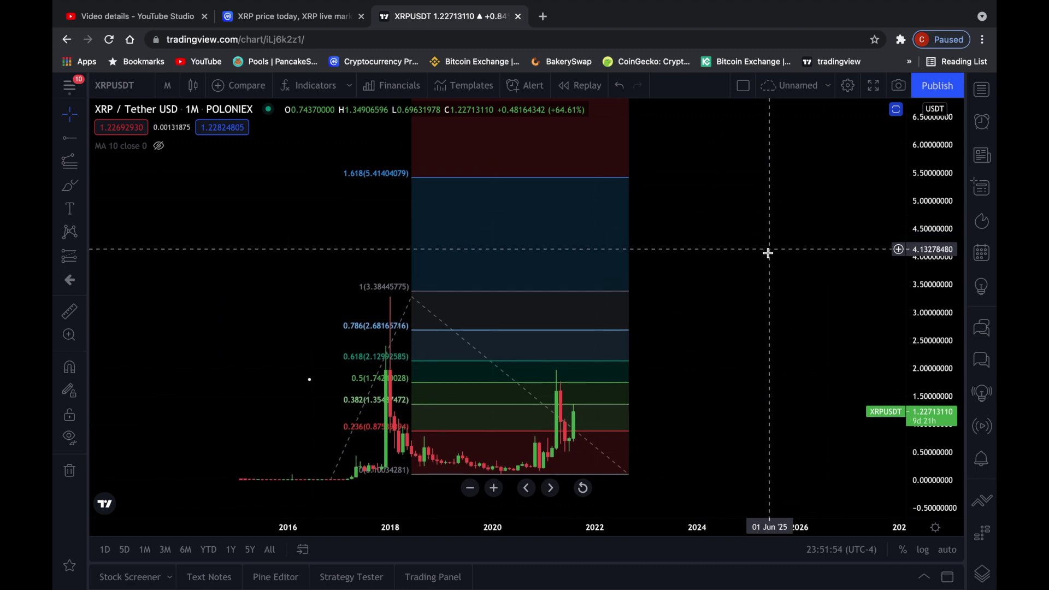
{"action": "left_click_drag", "start_coordinate": [806, 208], "coordinate": [798, 223]}
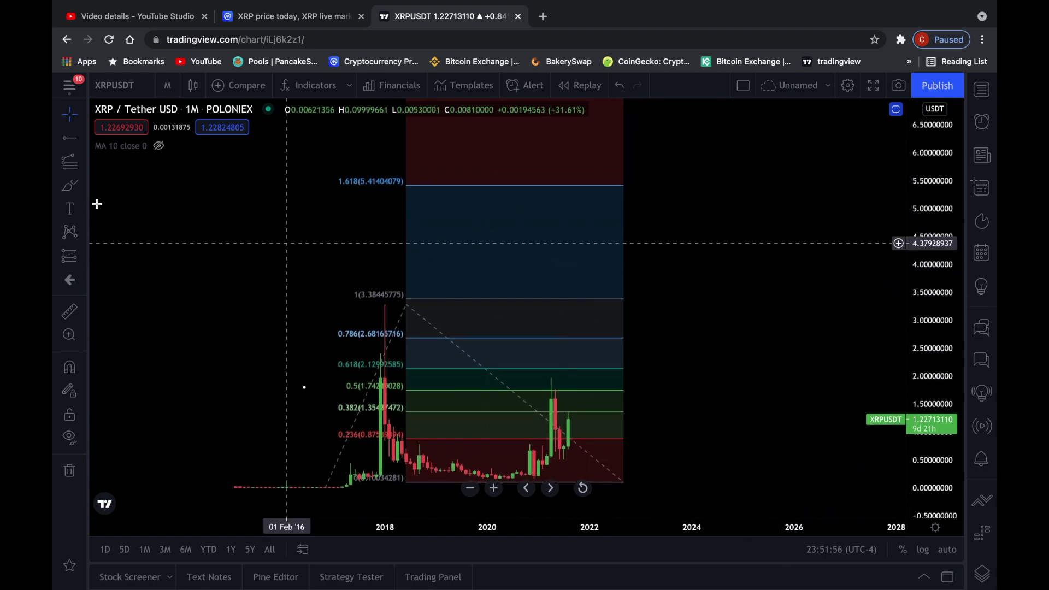
{"action": "left_click", "coordinate": [64, 189]}
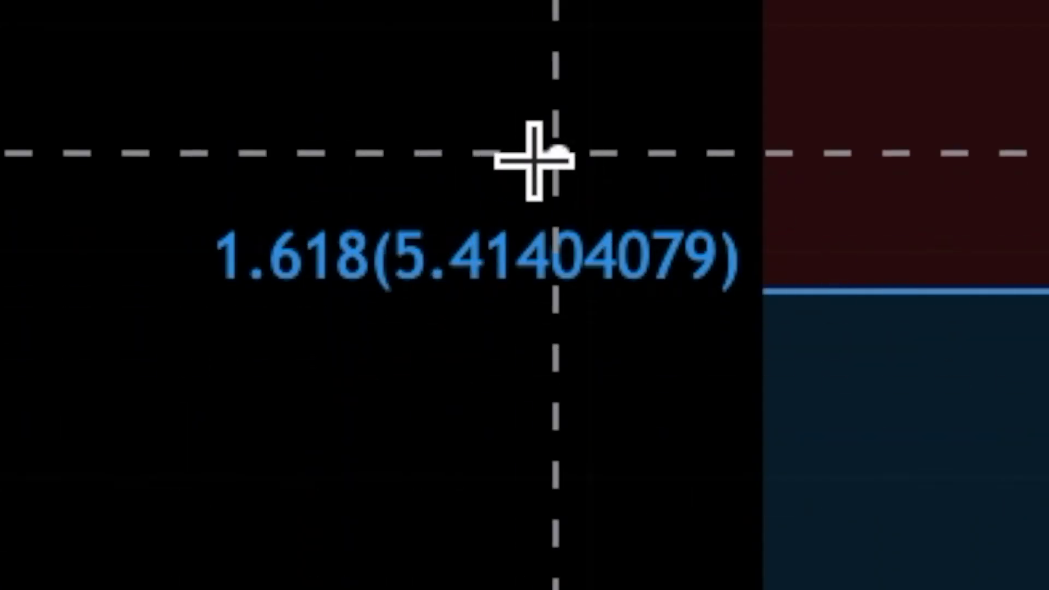
{"action": "left_click_drag", "start_coordinate": [378, 168], "coordinate": [338, 166]}
{"action": "mouse_move", "coordinate": [214, 137]}
{"action": "left_mouse_down"}
{"action": "mouse_move", "coordinate": [164, 300]}
{"action": "mouse_move", "coordinate": [492, 379]}
{"action": "mouse_move", "coordinate": [706, 342]}
{"action": "mouse_move", "coordinate": [688, 173]}
{"action": "mouse_move", "coordinate": [464, 144]}
{"action": "left_mouse_up"}
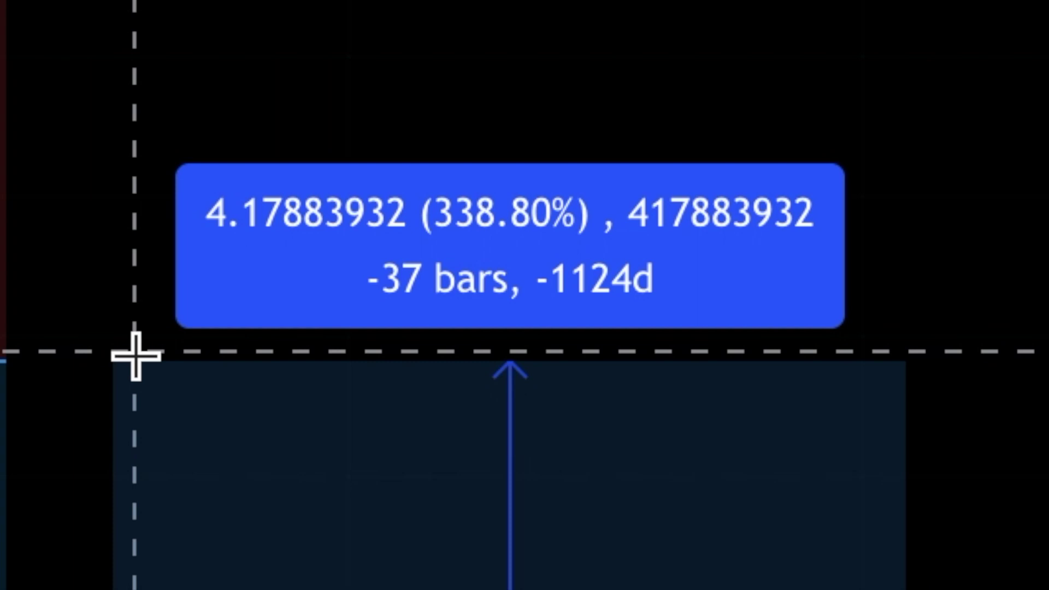
{"action": "left_click", "coordinate": [136, 356]}
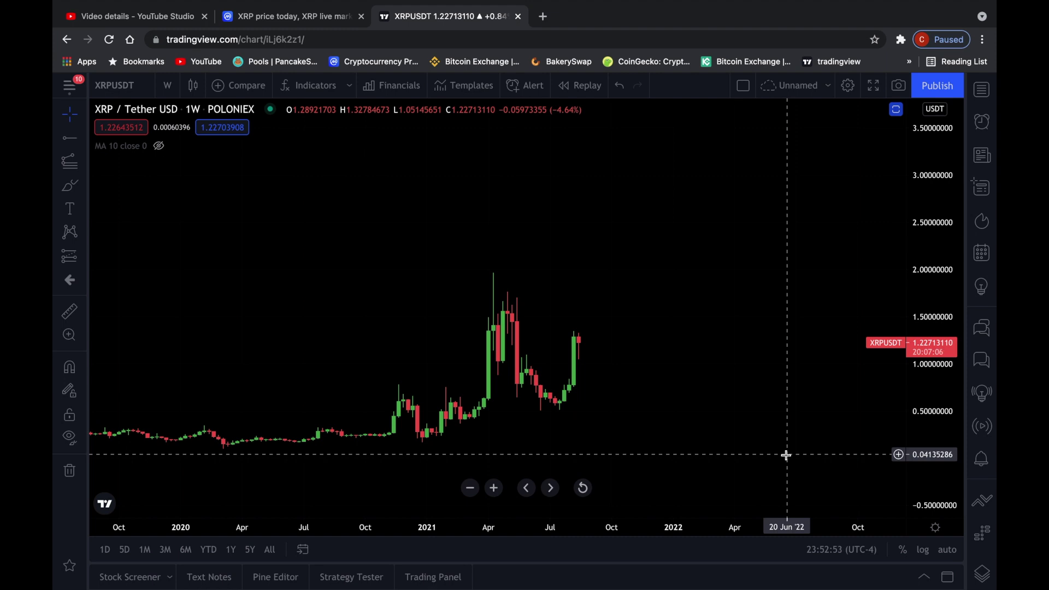
Draw a Fib retracement from the 0.50 swing low up to the 1.97 high
{"action": "scroll", "coordinate": [786, 455], "scroll_direction": "down", "scroll_amount": 3}
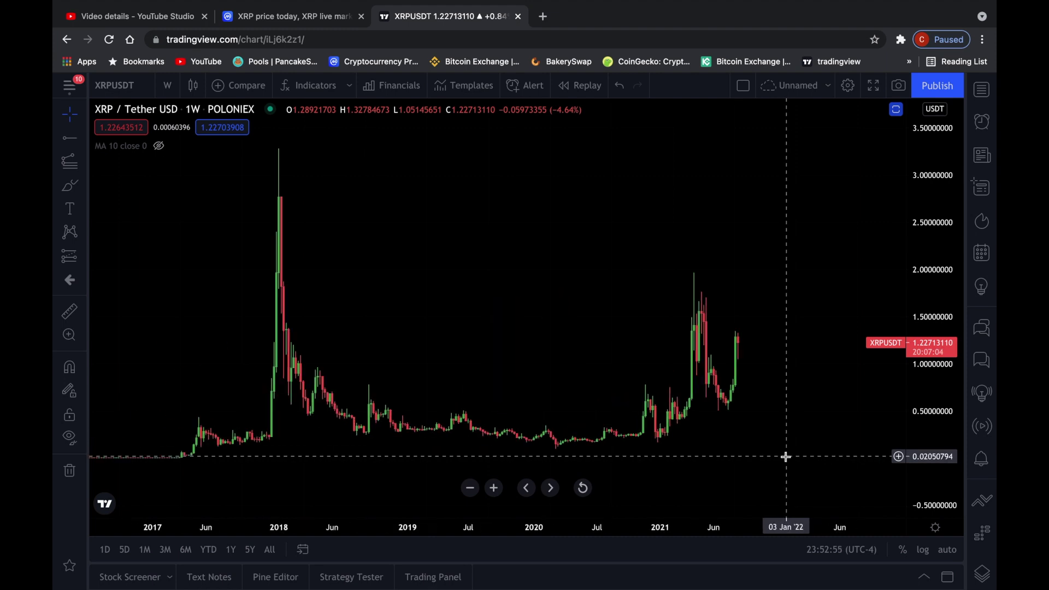
{"action": "scroll", "coordinate": [785, 456], "scroll_direction": "up", "scroll_amount": 3}
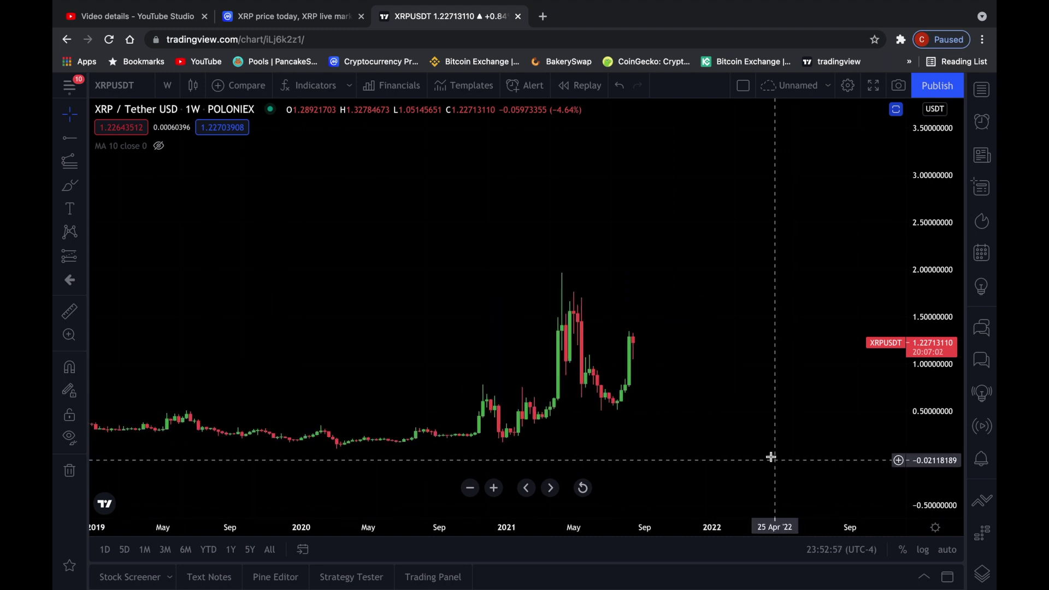
{"action": "scroll", "coordinate": [754, 445], "scroll_direction": "up", "scroll_amount": 3}
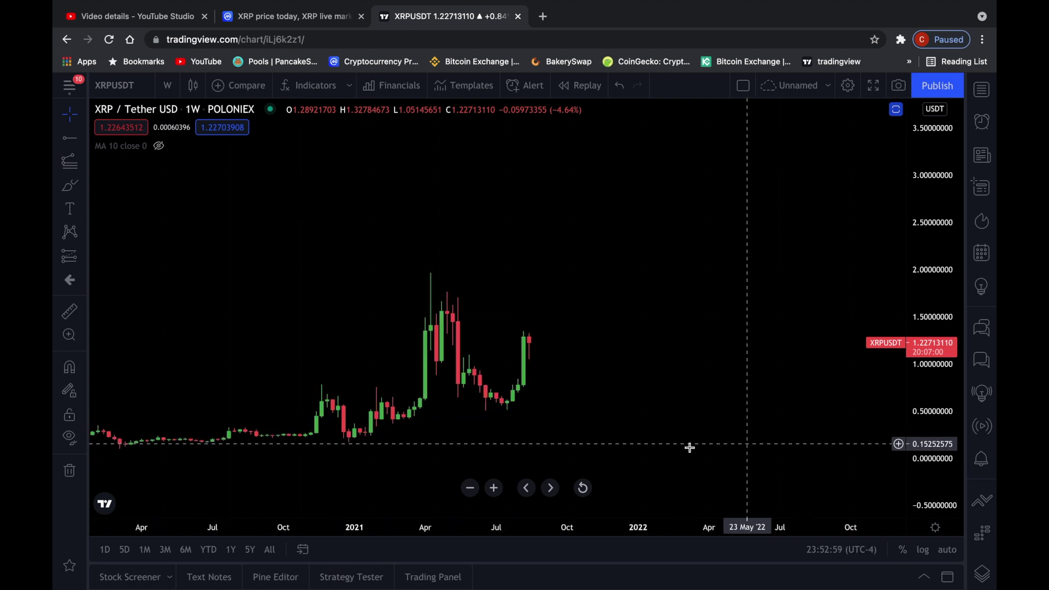
{"action": "left_click", "coordinate": [73, 166]}
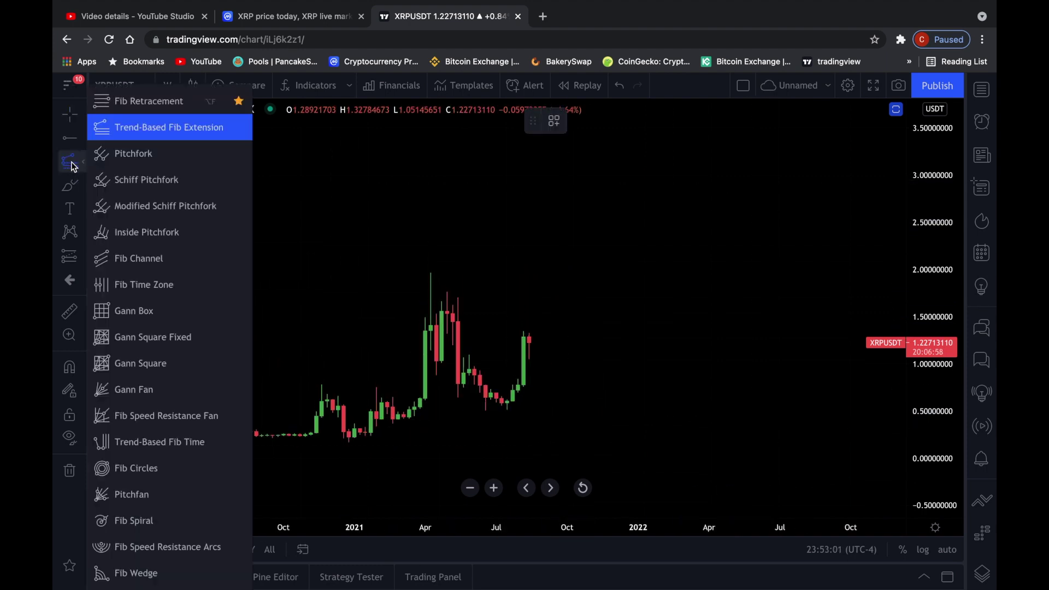
{"action": "left_click", "coordinate": [164, 102]}
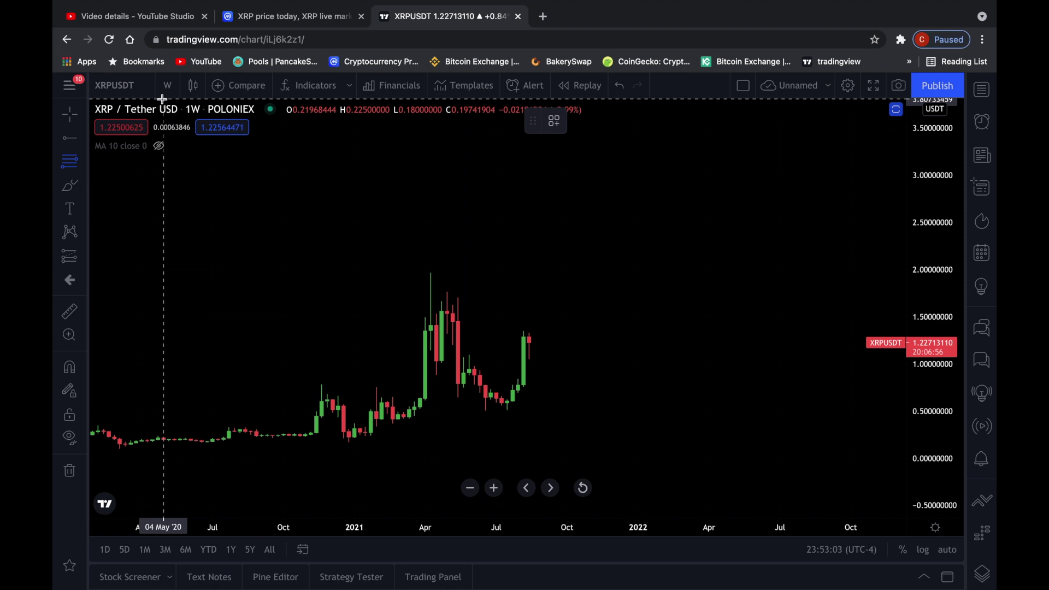
{"action": "scroll", "coordinate": [710, 388], "scroll_direction": "up", "scroll_amount": 2}
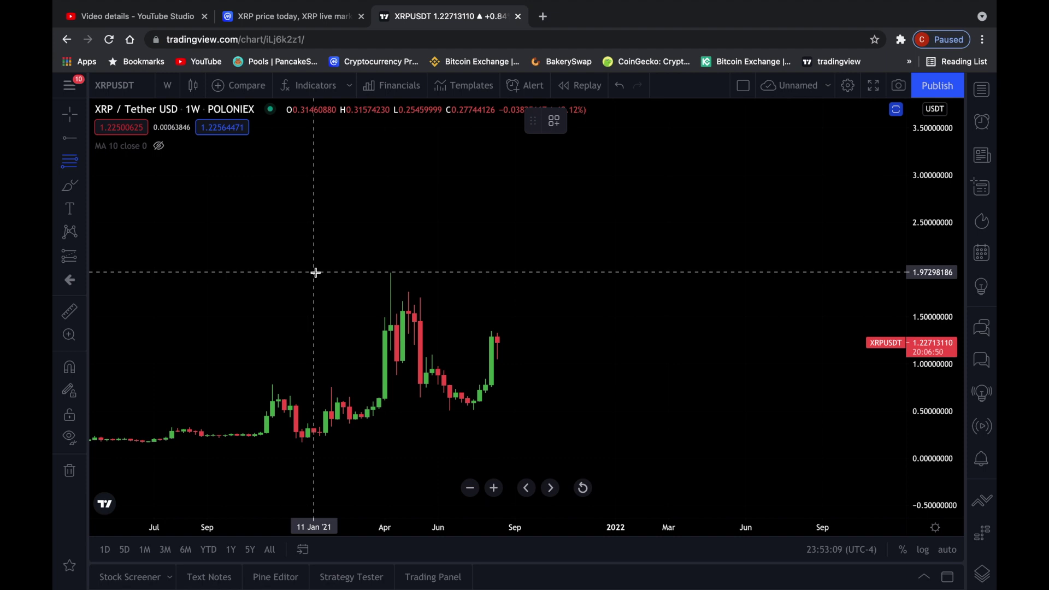
{"action": "left_click", "coordinate": [362, 272]}
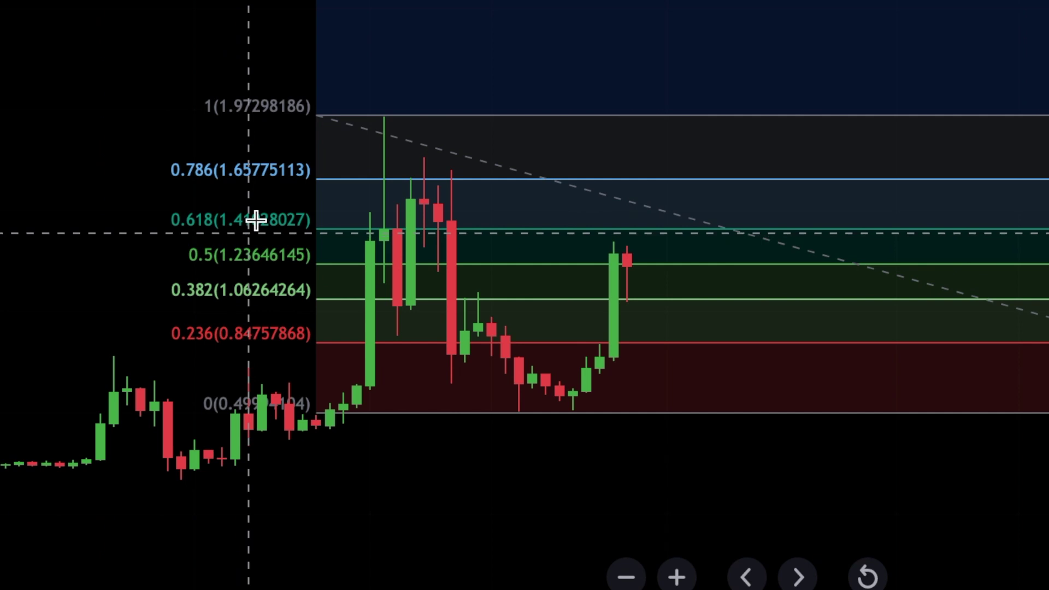
Brush-circle the 0.618 and 1 (1.97) retracement levels, then switch to daily candles
{"action": "mouse_move", "coordinate": [242, 204]}
{"action": "left_mouse_down"}
{"action": "mouse_move", "coordinate": [181, 202]}
{"action": "mouse_move", "coordinate": [175, 231]}
{"action": "mouse_move", "coordinate": [246, 238]}
{"action": "mouse_move", "coordinate": [303, 225]}
{"action": "mouse_move", "coordinate": [289, 201]}
{"action": "mouse_move", "coordinate": [208, 198]}
{"action": "left_mouse_up"}
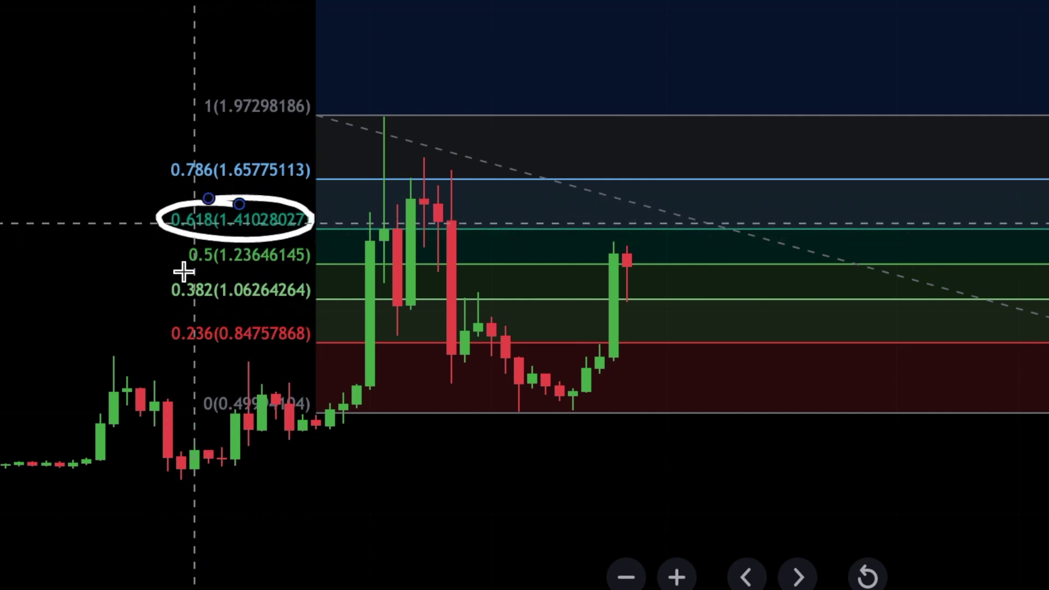
{"action": "left_click_drag", "start_coordinate": [584, 227], "coordinate": [640, 225]}
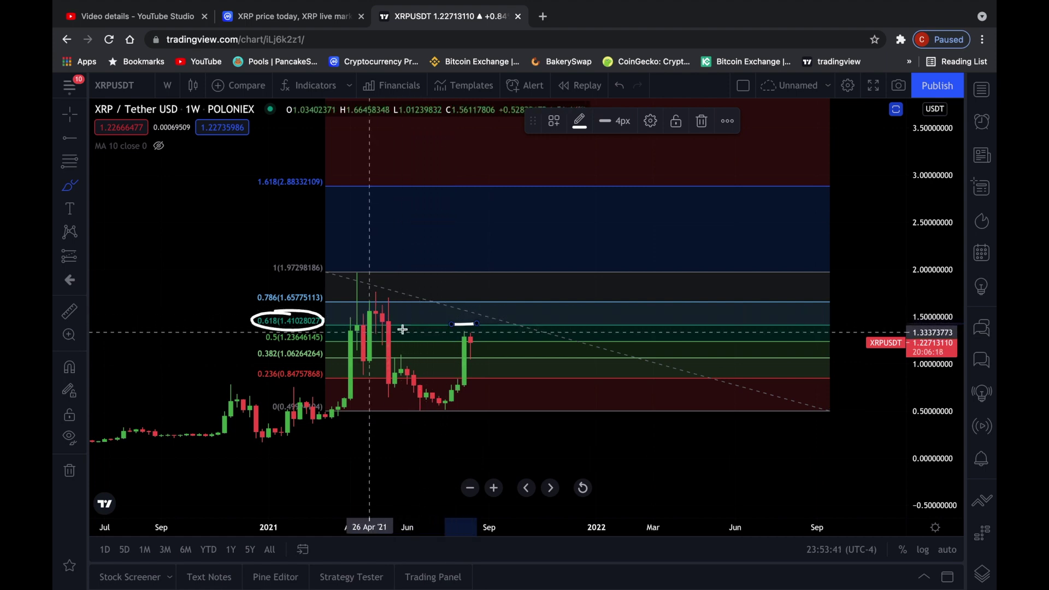
{"action": "left_click", "coordinate": [70, 189]}
{"action": "left_click", "coordinate": [122, 183]}
{"action": "mouse_move", "coordinate": [304, 262]}
{"action": "left_mouse_down"}
{"action": "mouse_move", "coordinate": [282, 261]}
{"action": "mouse_move", "coordinate": [290, 284]}
{"action": "mouse_move", "coordinate": [329, 272]}
{"action": "mouse_move", "coordinate": [312, 255]}
{"action": "left_mouse_up"}
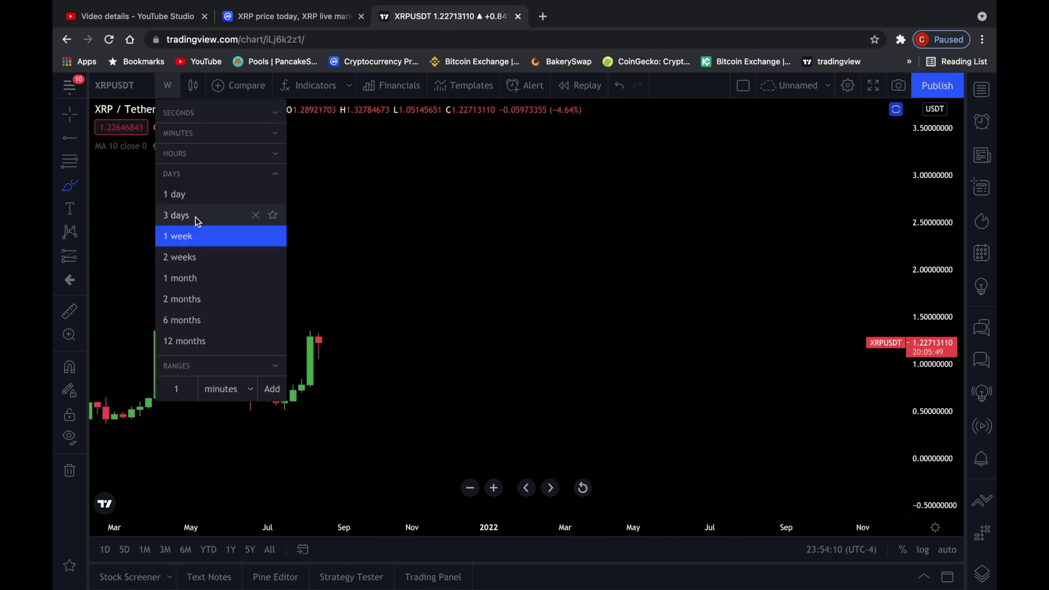
{"action": "left_click", "coordinate": [186, 195]}
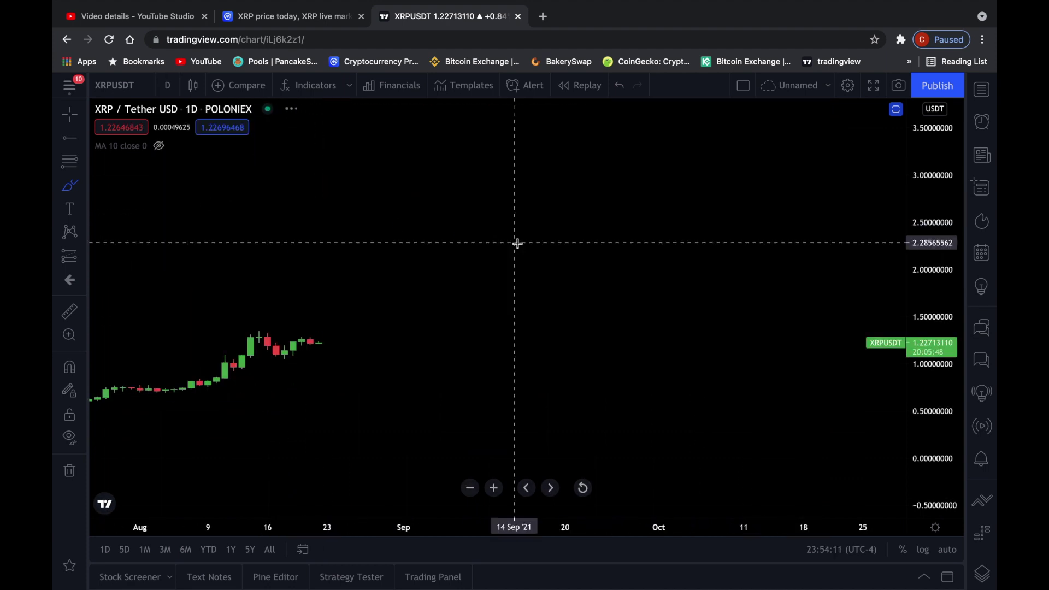
Zoom the daily chart out and brush a loop around the latest daily candles
{"action": "scroll", "coordinate": [551, 274], "scroll_direction": "down", "scroll_amount": 5}
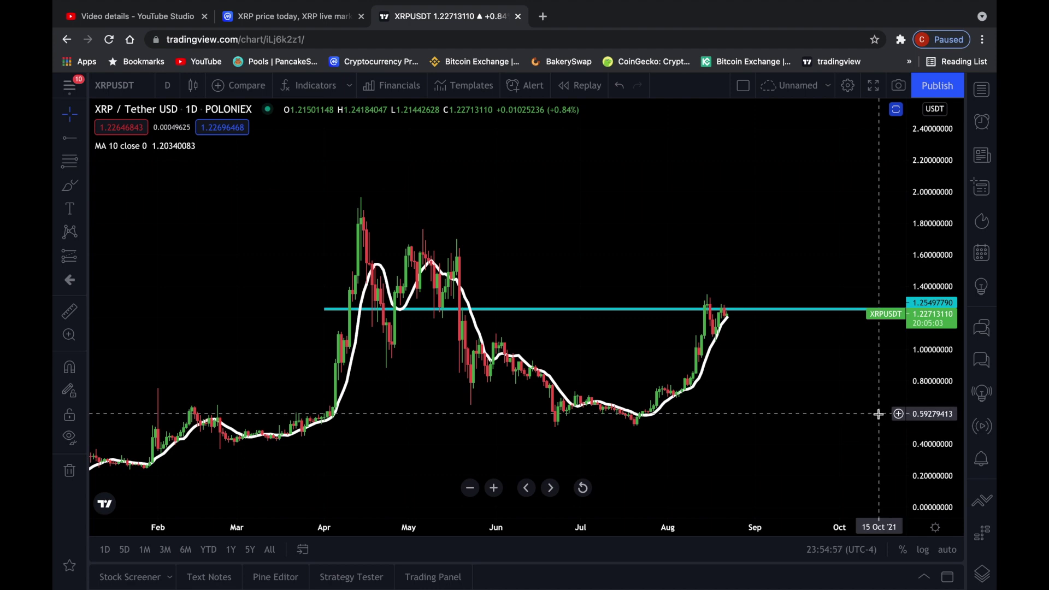
{"action": "scroll", "coordinate": [694, 478], "scroll_direction": "up", "scroll_amount": 5}
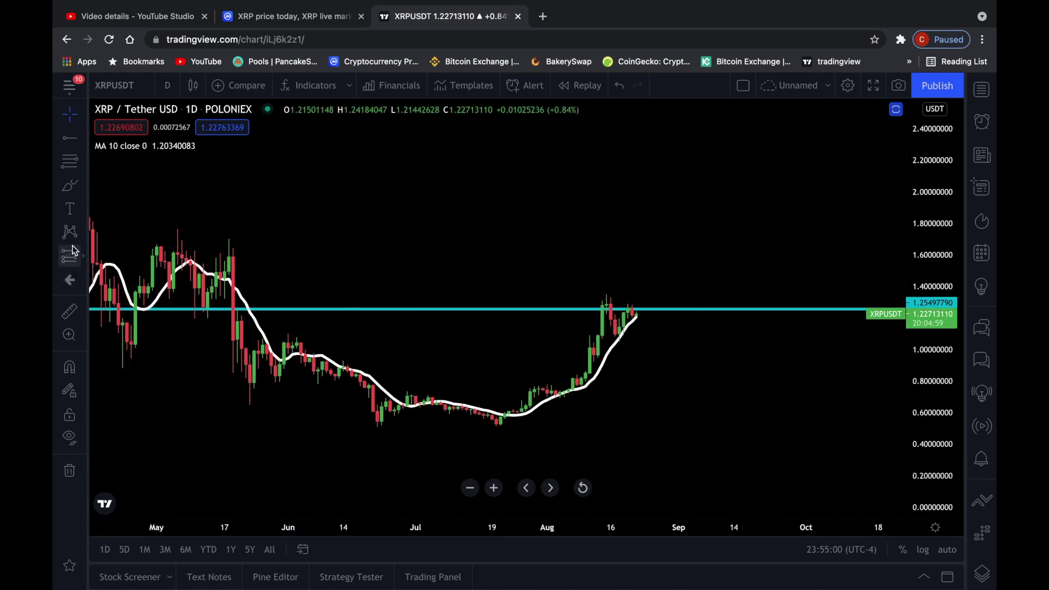
{"action": "left_click", "coordinate": [69, 186]}
{"action": "mouse_move", "coordinate": [629, 299]}
{"action": "left_mouse_down"}
{"action": "mouse_move", "coordinate": [644, 304]}
{"action": "mouse_move", "coordinate": [628, 312]}
{"action": "mouse_move", "coordinate": [639, 327]}
{"action": "mouse_move", "coordinate": [645, 303]}
{"action": "left_mouse_up"}
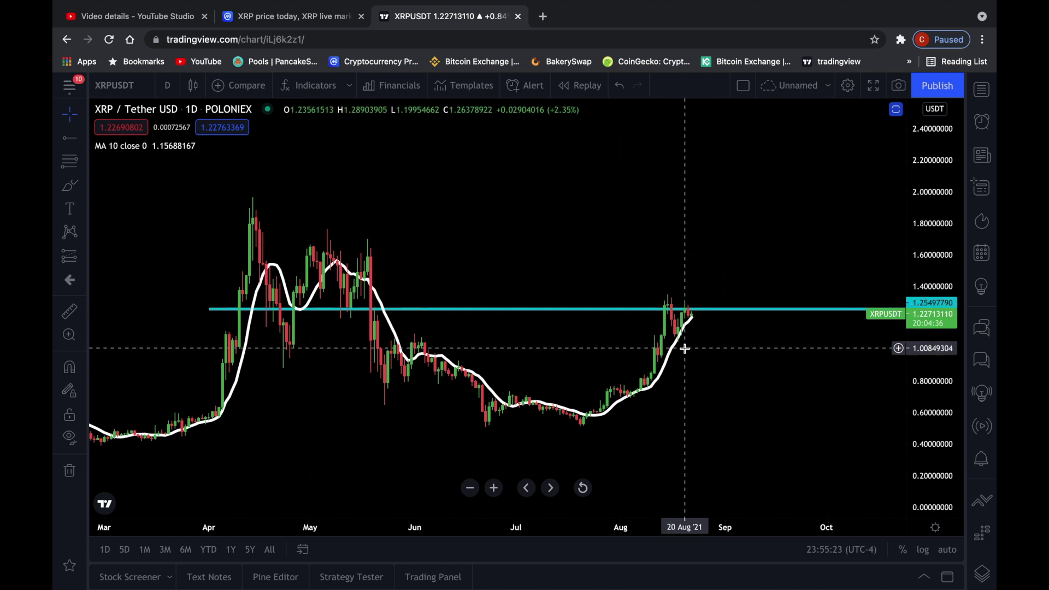
{"action": "left_click", "coordinate": [70, 187]}
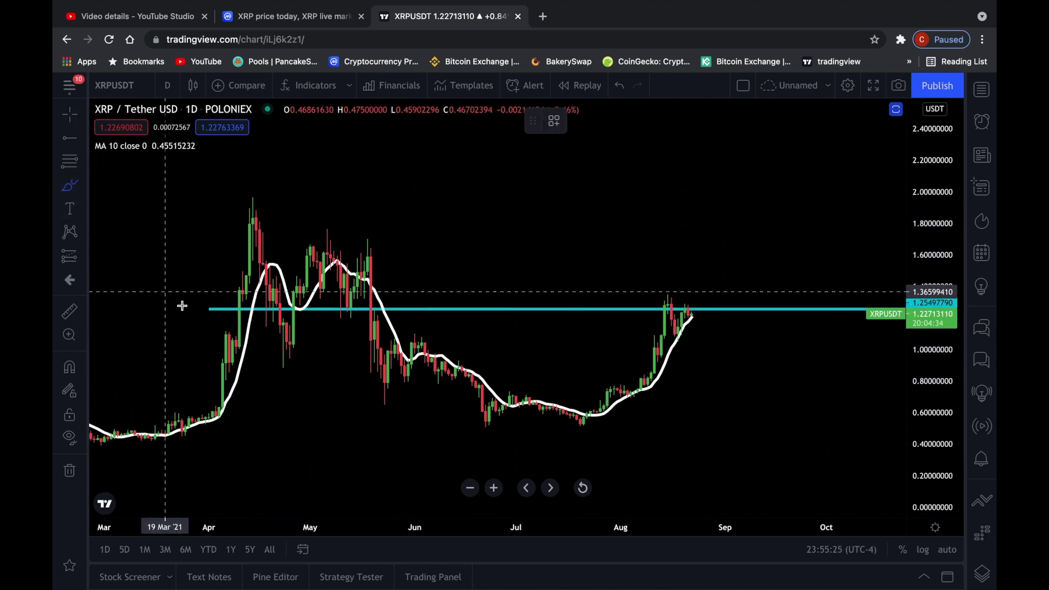
Brush circles where the MA 10 meets the cyan 1.255 resistance line
{"action": "mouse_move", "coordinate": [267, 305]}
{"action": "left_mouse_down"}
{"action": "mouse_move", "coordinate": [270, 319]}
{"action": "mouse_move", "coordinate": [273, 306]}
{"action": "left_mouse_up"}
{"action": "mouse_move", "coordinate": [348, 301]}
{"action": "left_mouse_down"}
{"action": "mouse_move", "coordinate": [350, 323]}
{"action": "mouse_move", "coordinate": [355, 301]}
{"action": "mouse_move", "coordinate": [374, 324]}
{"action": "mouse_move", "coordinate": [379, 304]}
{"action": "left_mouse_up"}
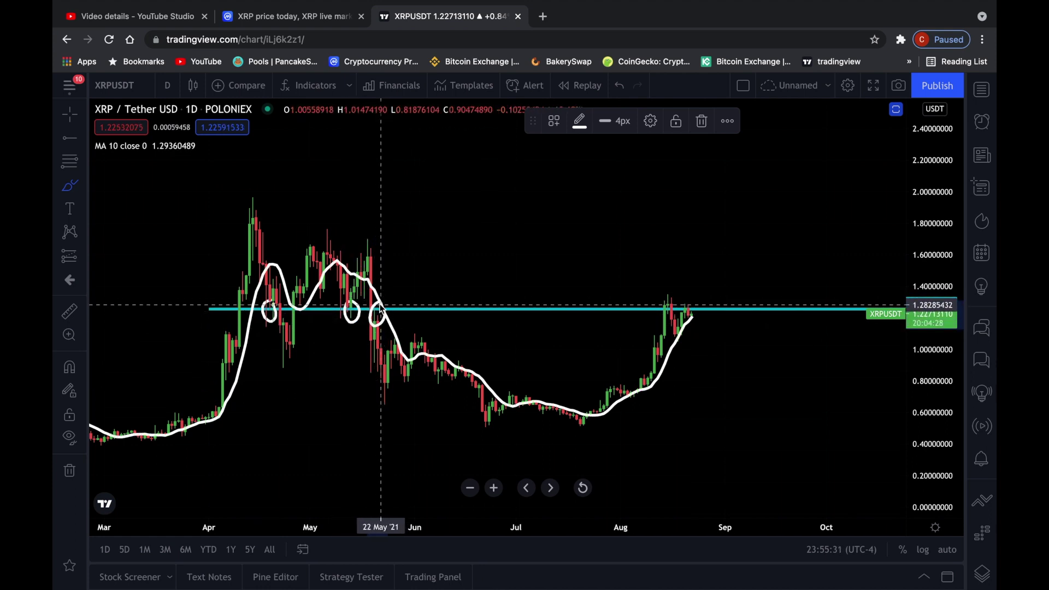
{"action": "mouse_move", "coordinate": [278, 305]}
{"action": "left_mouse_down"}
{"action": "mouse_move", "coordinate": [286, 353]}
{"action": "mouse_move", "coordinate": [296, 276]}
{"action": "left_mouse_up"}
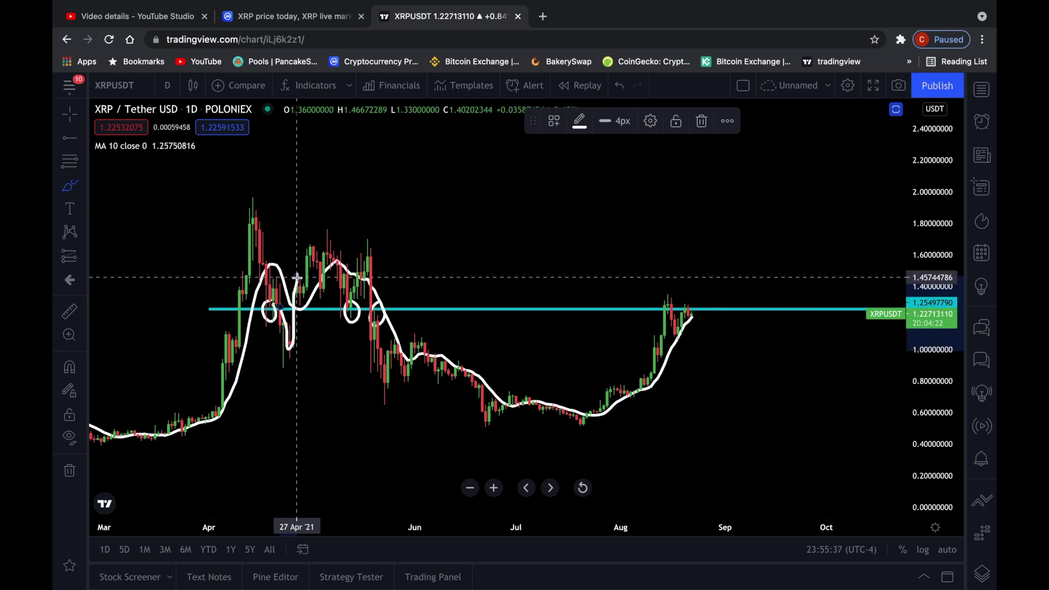
{"action": "mouse_move", "coordinate": [296, 305]}
{"action": "left_mouse_down"}
{"action": "mouse_move", "coordinate": [287, 317]}
{"action": "mouse_move", "coordinate": [302, 318]}
{"action": "mouse_move", "coordinate": [295, 307]}
{"action": "left_mouse_up"}
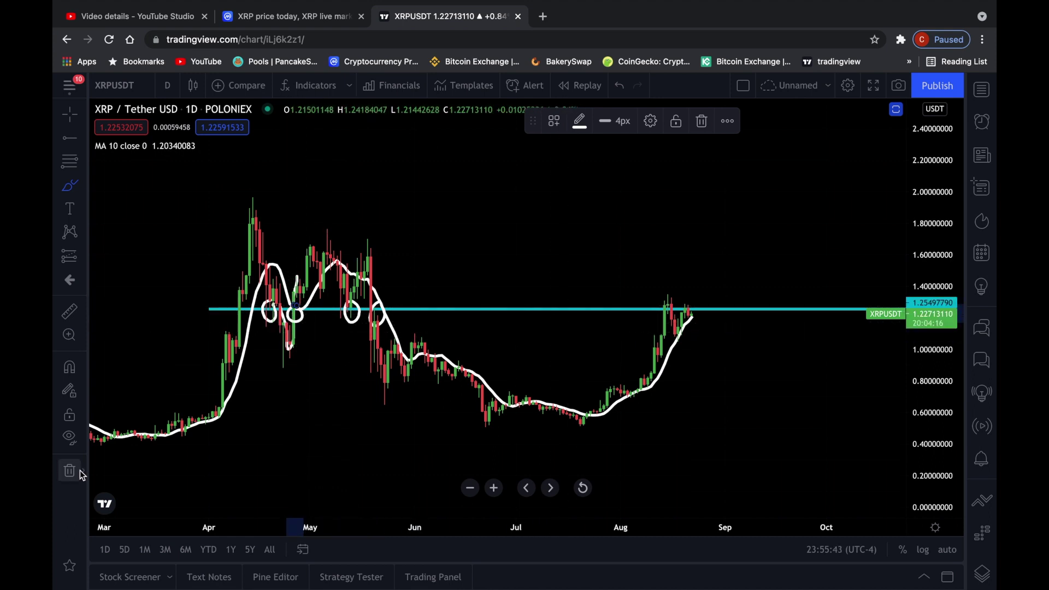
Sketch a freehand projection of price rising past the resistance line
{"action": "left_click_drag", "start_coordinate": [693, 311], "coordinate": [715, 288]}
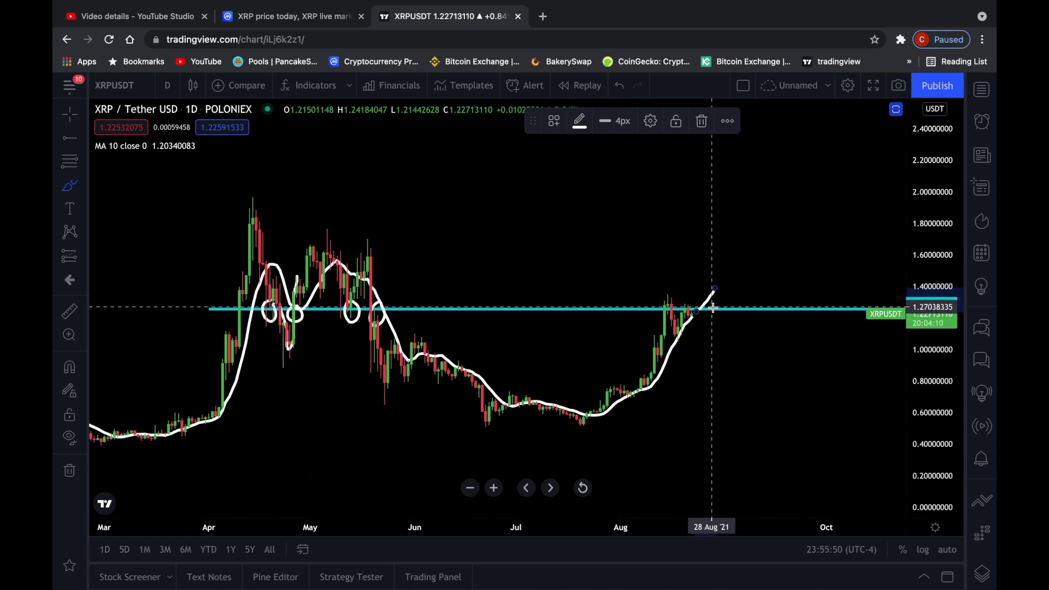
{"action": "mouse_move", "coordinate": [715, 288]}
{"action": "left_mouse_down"}
{"action": "mouse_move", "coordinate": [760, 292]}
{"action": "mouse_move", "coordinate": [781, 309]}
{"action": "mouse_move", "coordinate": [772, 196]}
{"action": "mouse_move", "coordinate": [534, 176]}
{"action": "mouse_move", "coordinate": [222, 177]}
{"action": "left_mouse_up"}
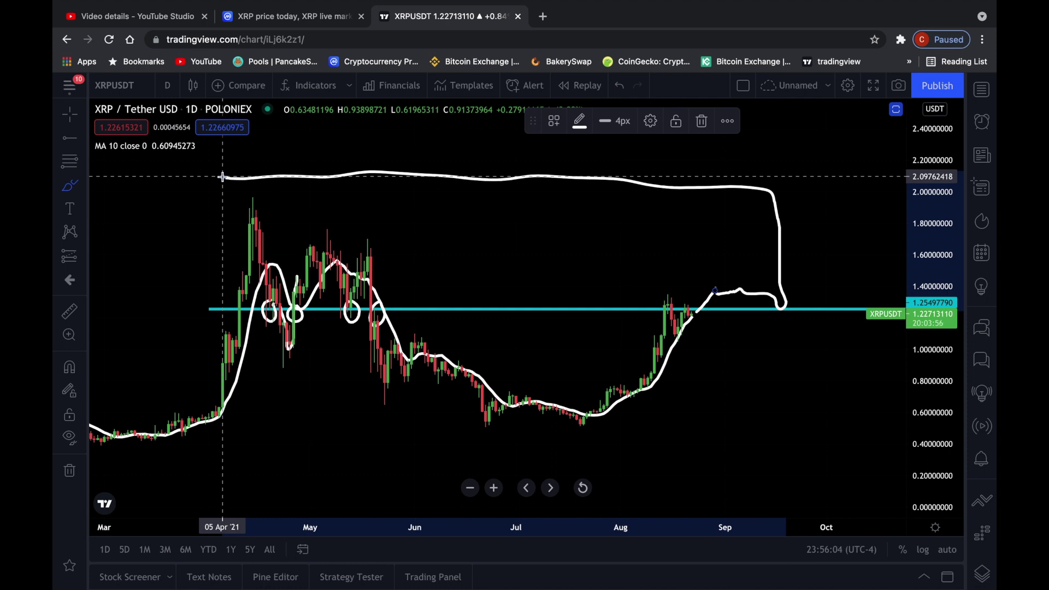
{"action": "scroll", "coordinate": [791, 417], "scroll_direction": "down", "scroll_amount": 2}
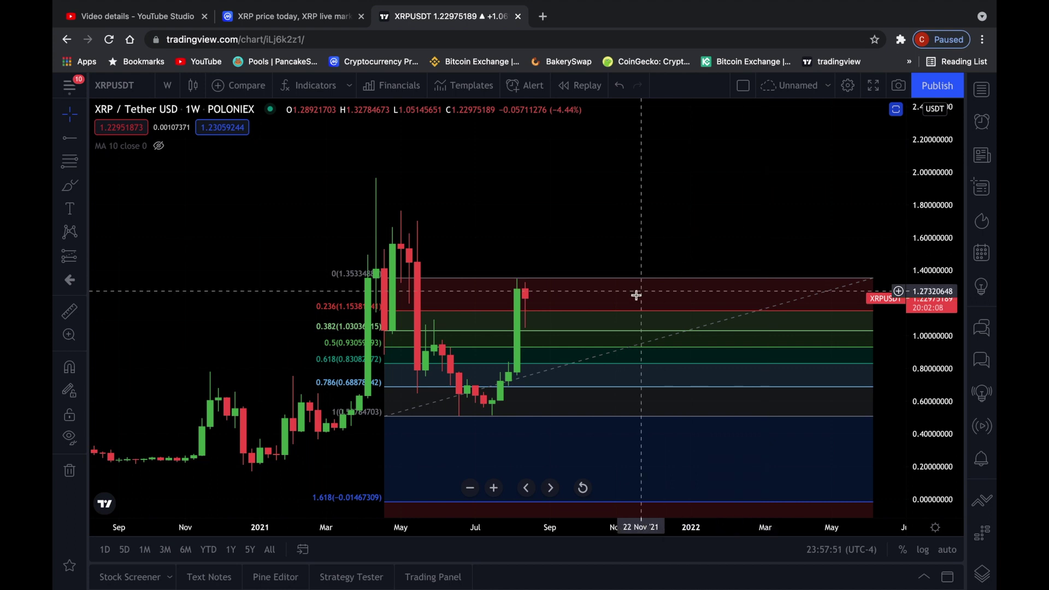
Zoom the monthly chart out to show XRP's full history from 2016 to 2021
{"action": "scroll", "coordinate": [631, 305], "scroll_direction": "up", "scroll_amount": 1}
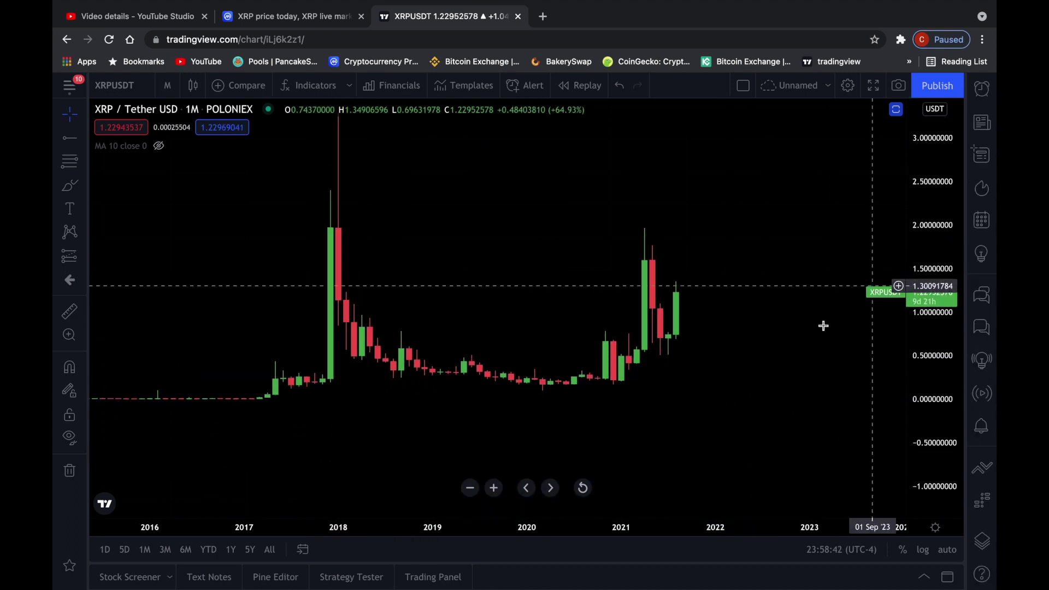
{"action": "scroll", "coordinate": [800, 342], "scroll_direction": "down", "scroll_amount": 2}
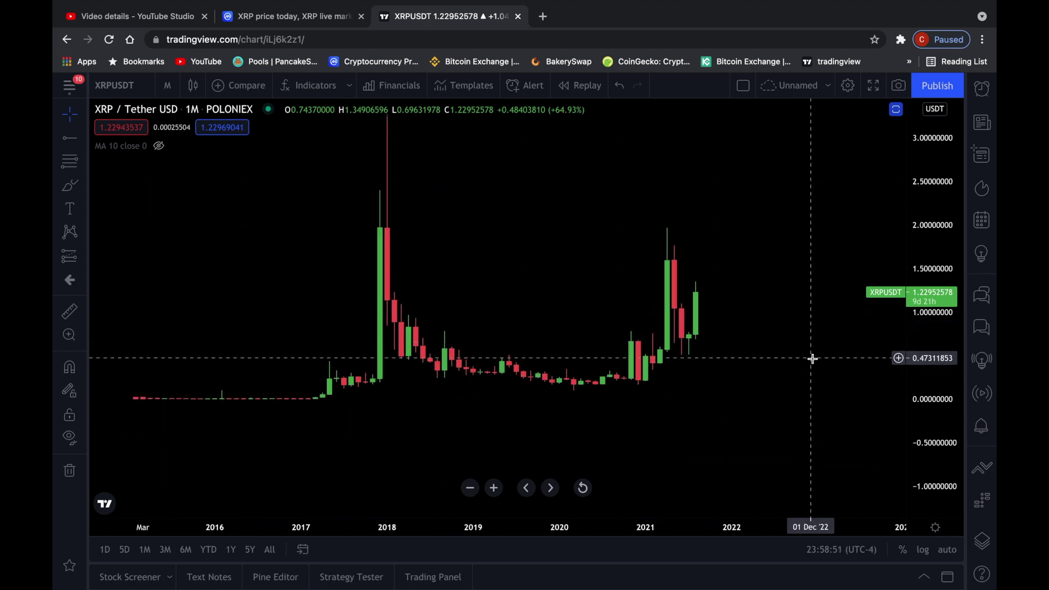